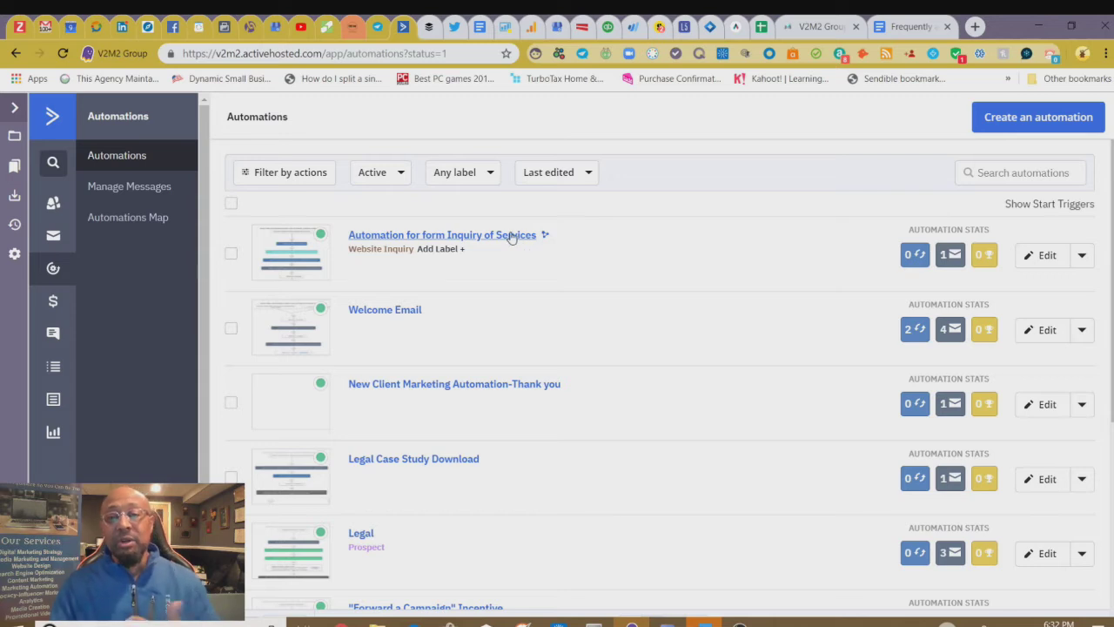
Open the "Automation for form Inquiry of Services" automation and review its workflow from trigger to end.
click(511, 235)
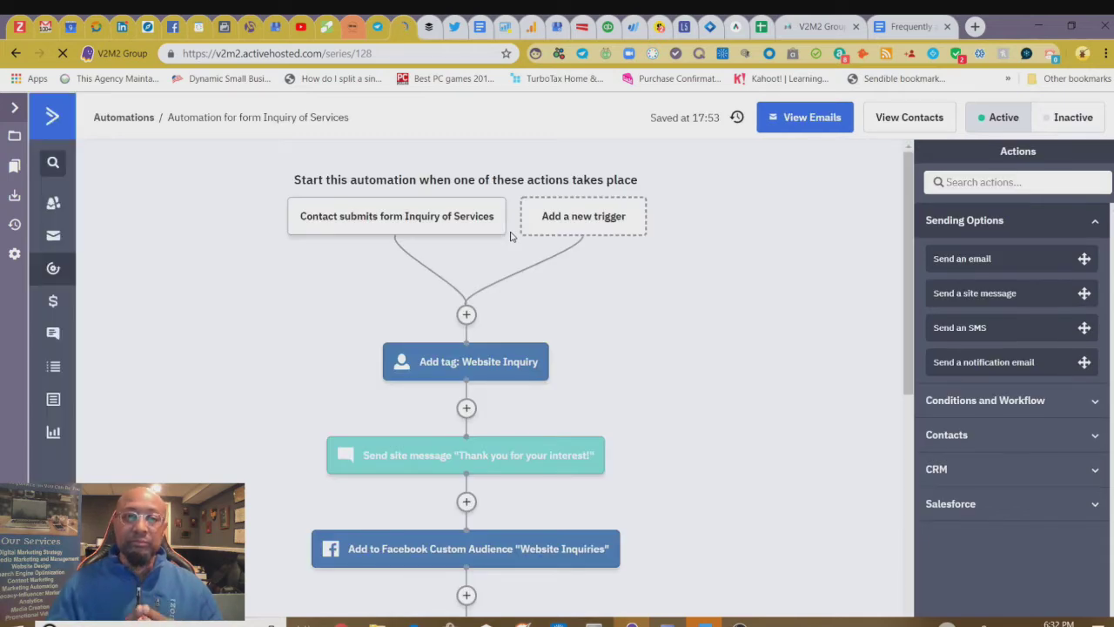
scroll(710, 322, down, 3)
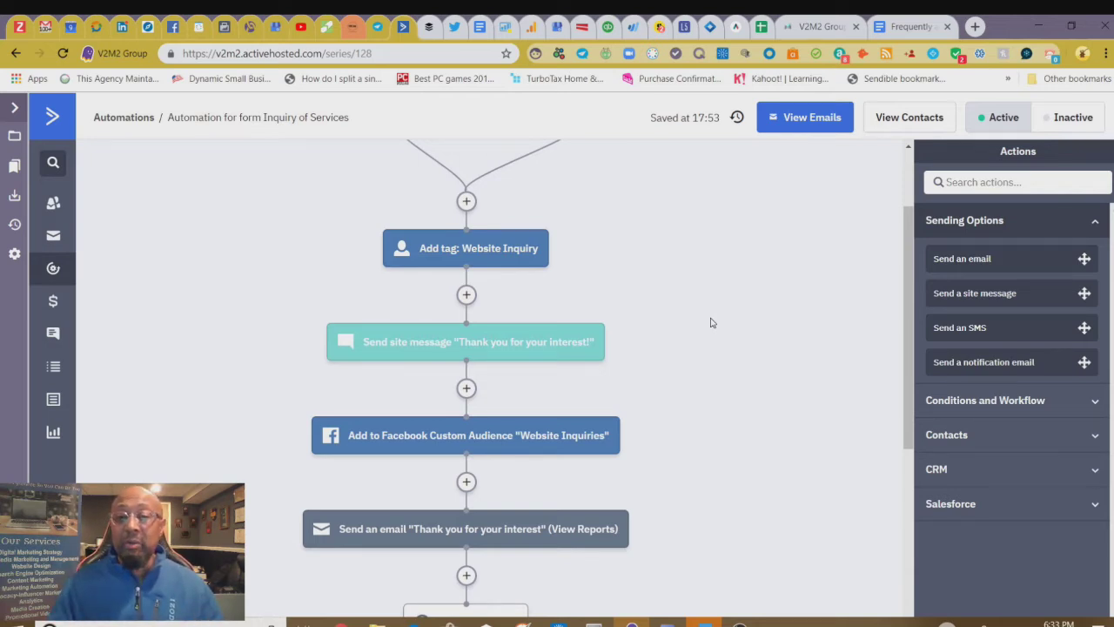
mouse_move(559, 248)
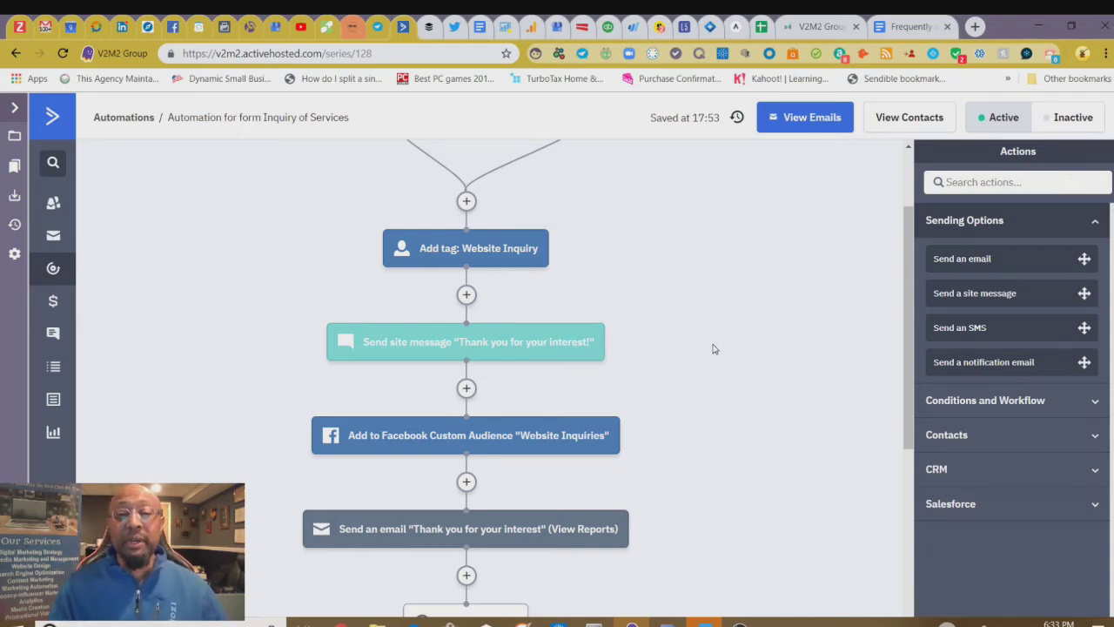
scroll(714, 349, down, 1)
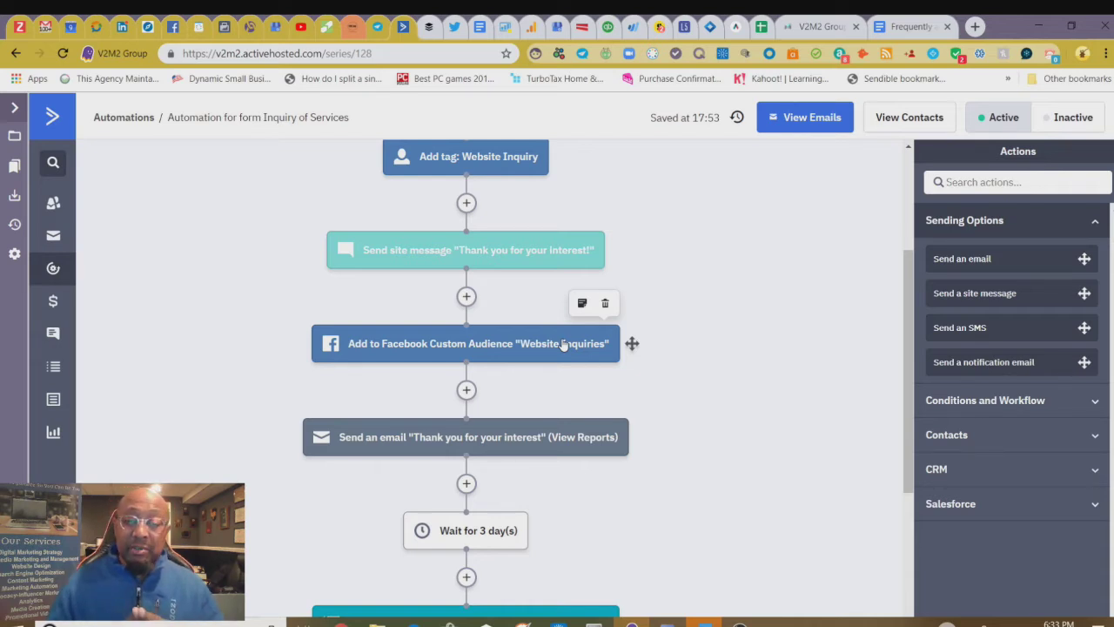
scroll(562, 344, down, 3)
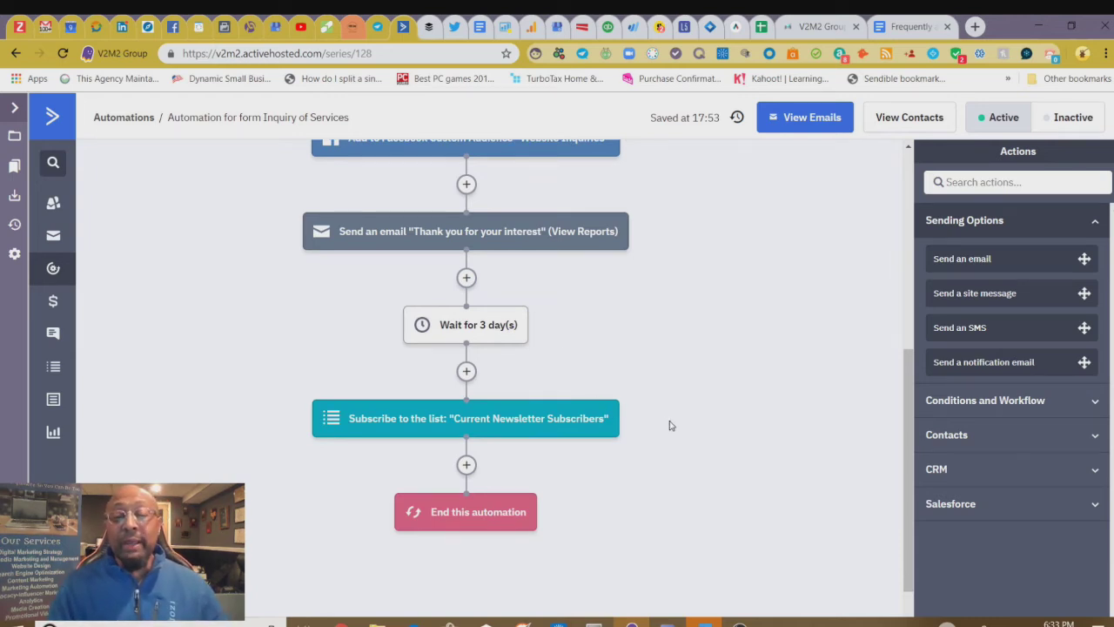
scroll(669, 425, up, 1)
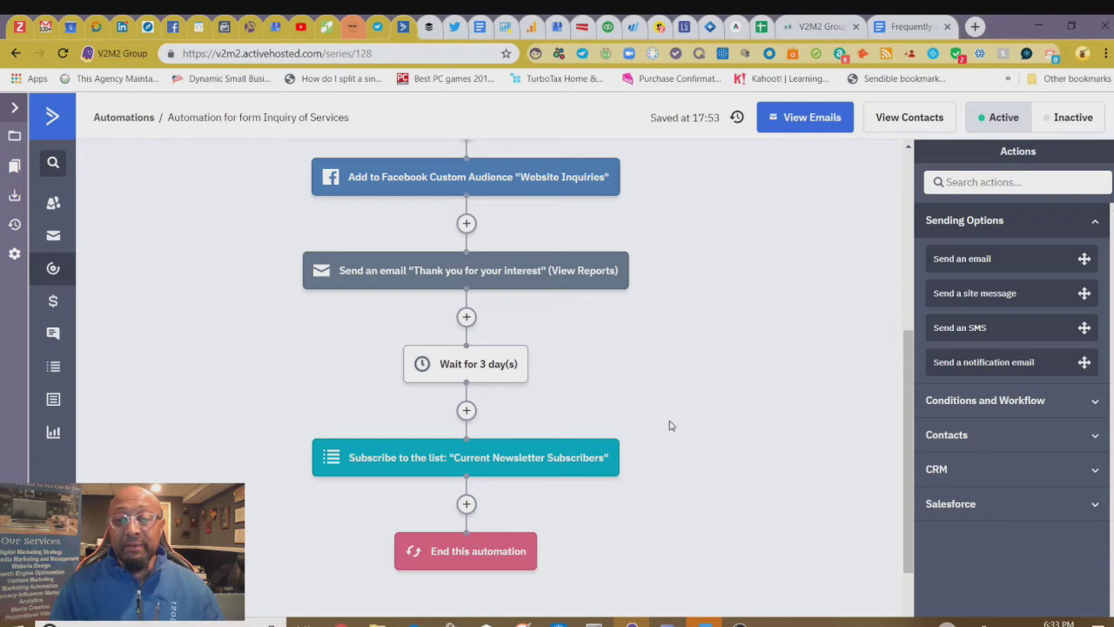
Return to the automations list and filter it to show only Active automations.
click(132, 120)
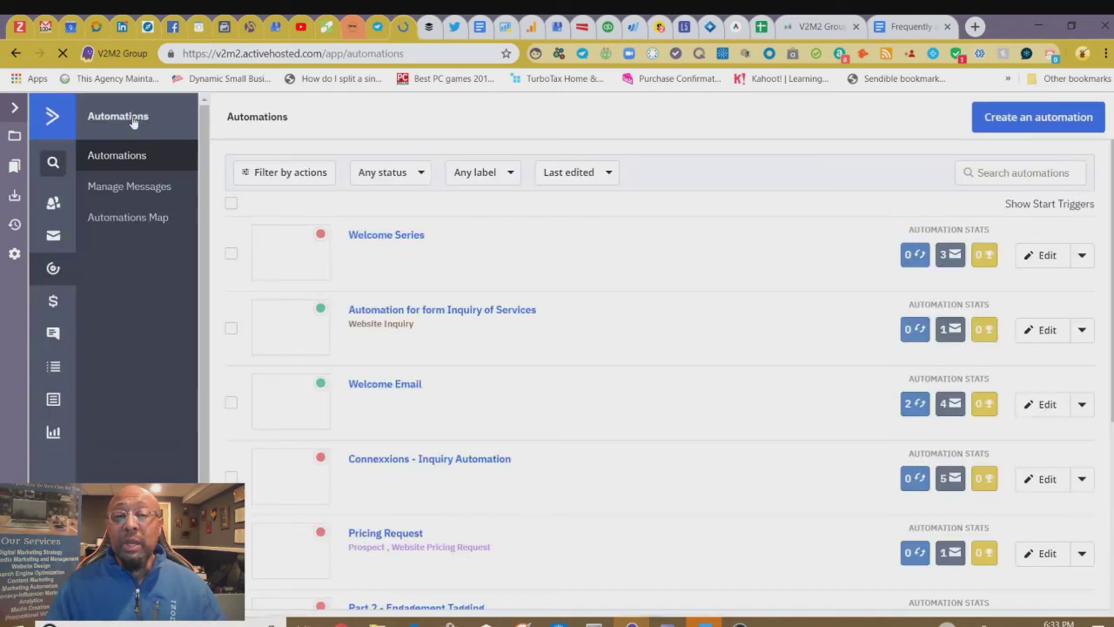
click(414, 174)
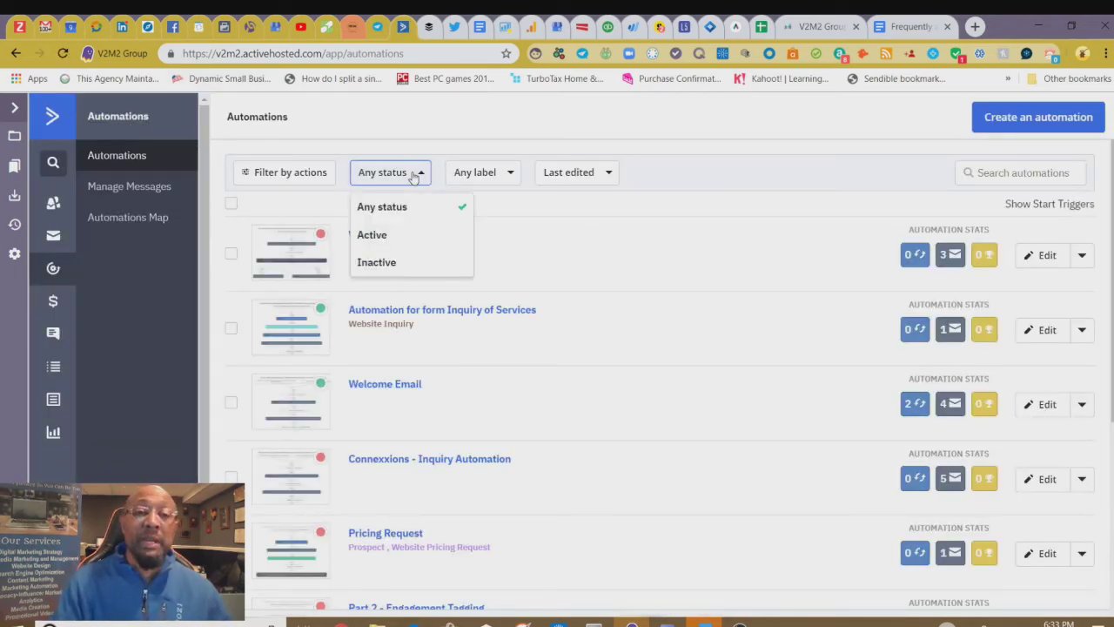
click(392, 235)
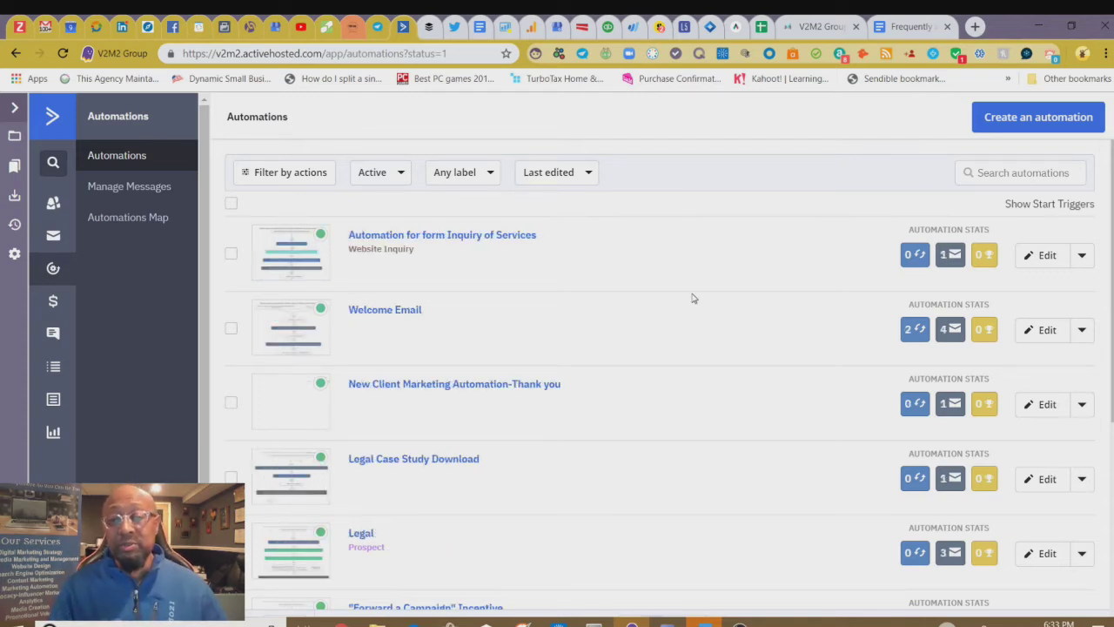
Open the "Welcome Email" automation and review its triggers, waits and emails down to the first link-click condition.
mouse_move(435, 323)
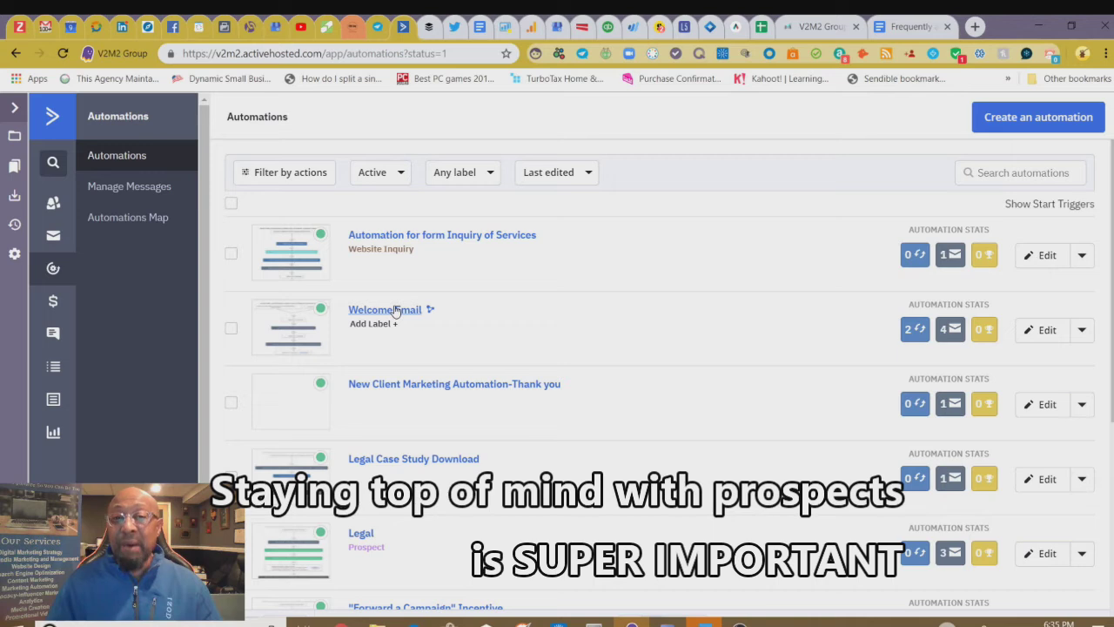
click(395, 309)
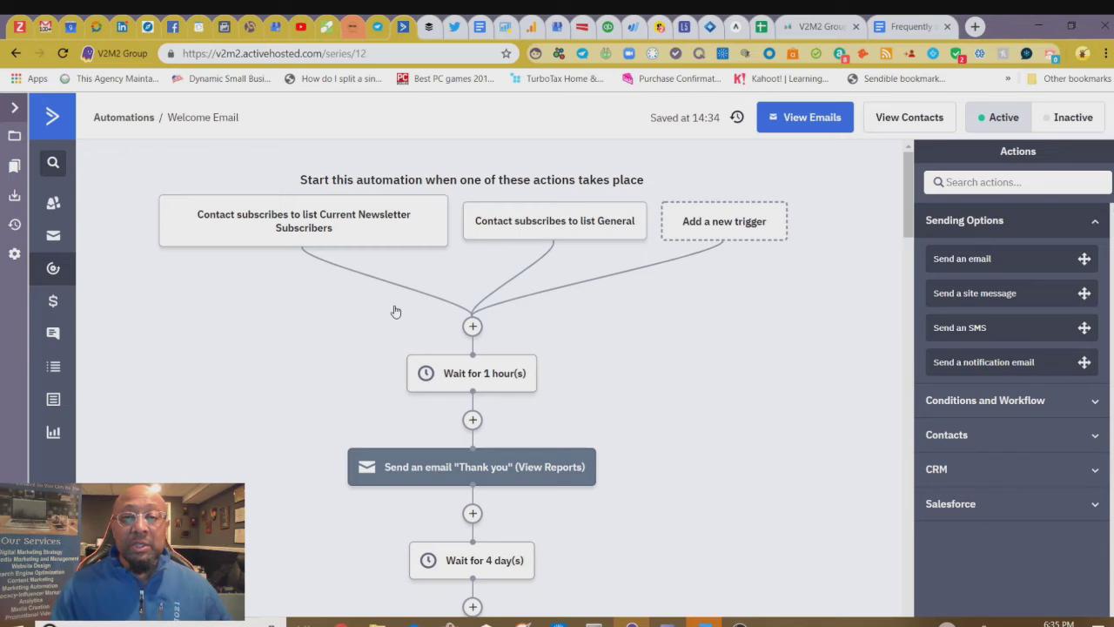
scroll(395, 310, down, 1)
mouse_move(583, 227)
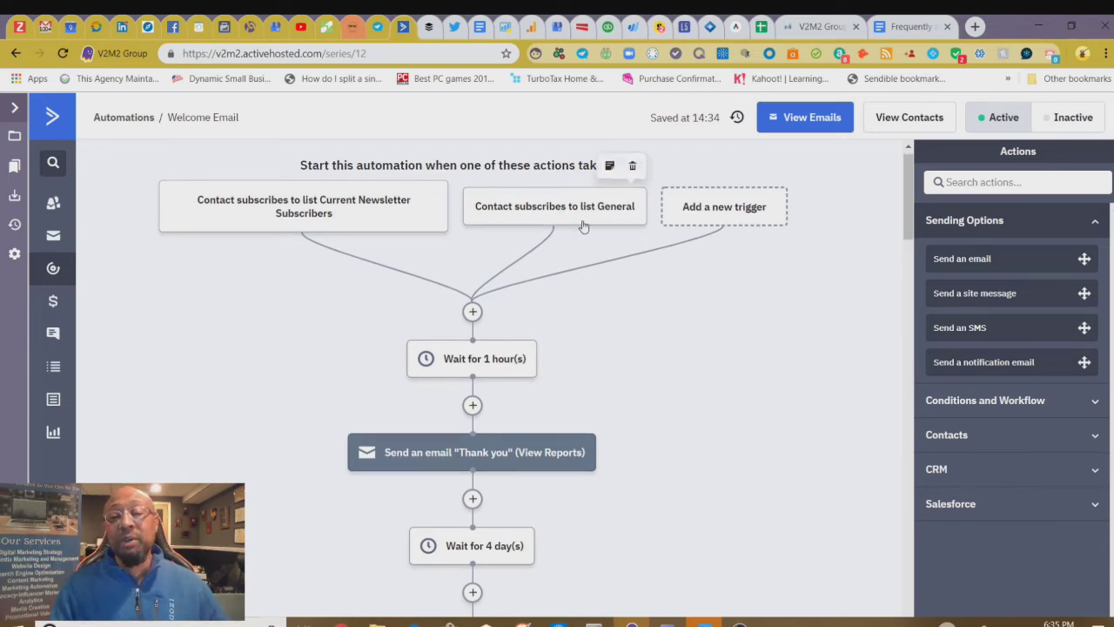
mouse_move(410, 227)
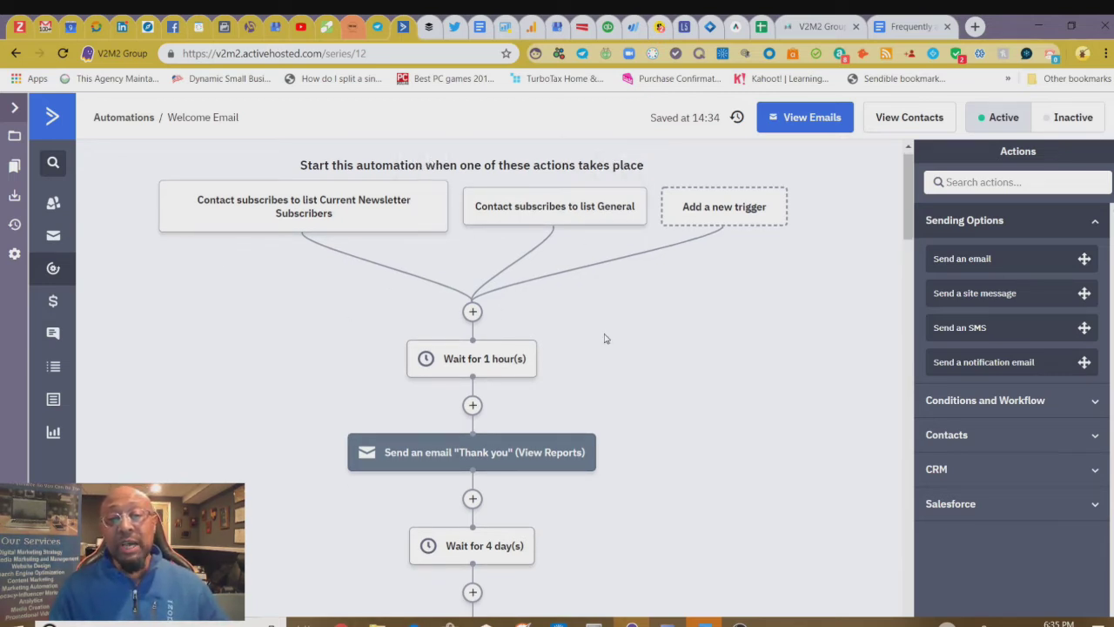
scroll(604, 336, down, 3)
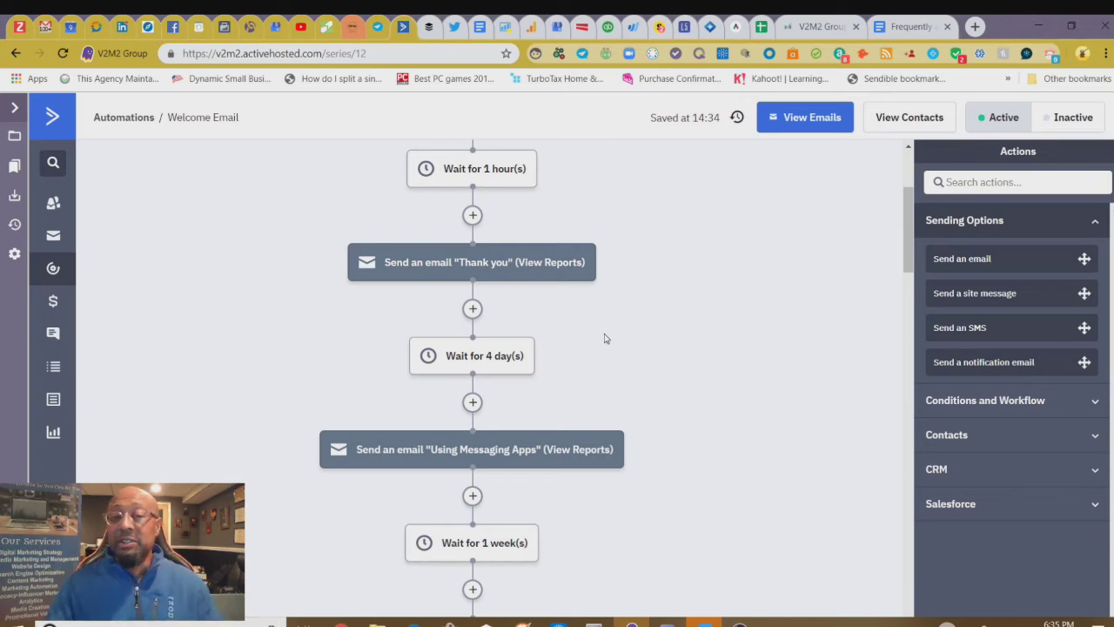
scroll(605, 339, down, 3)
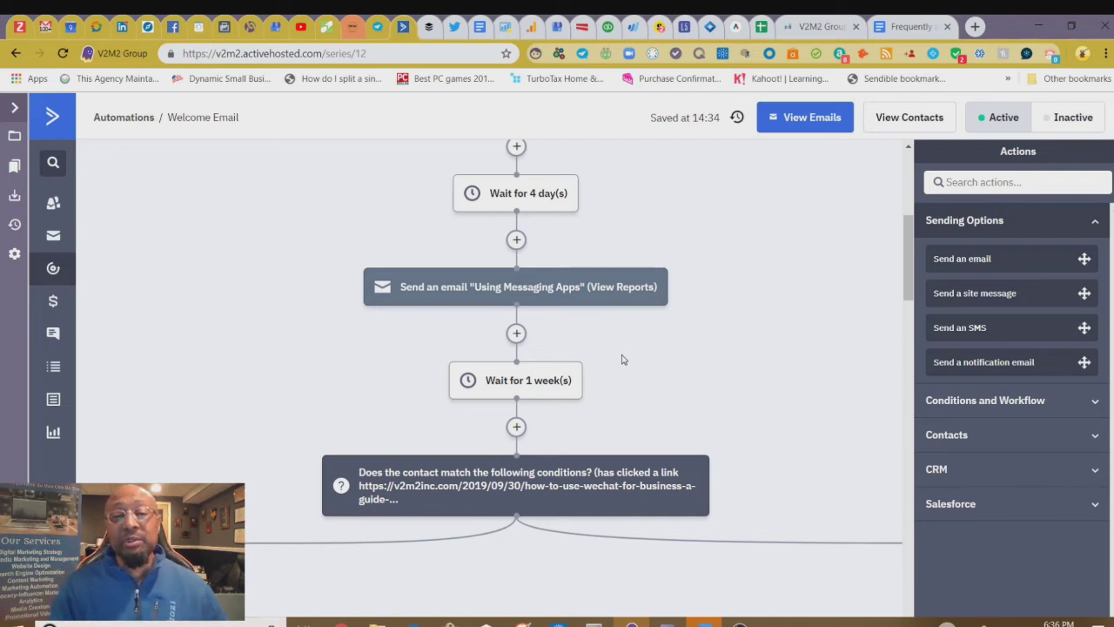
scroll(622, 360, down, 3)
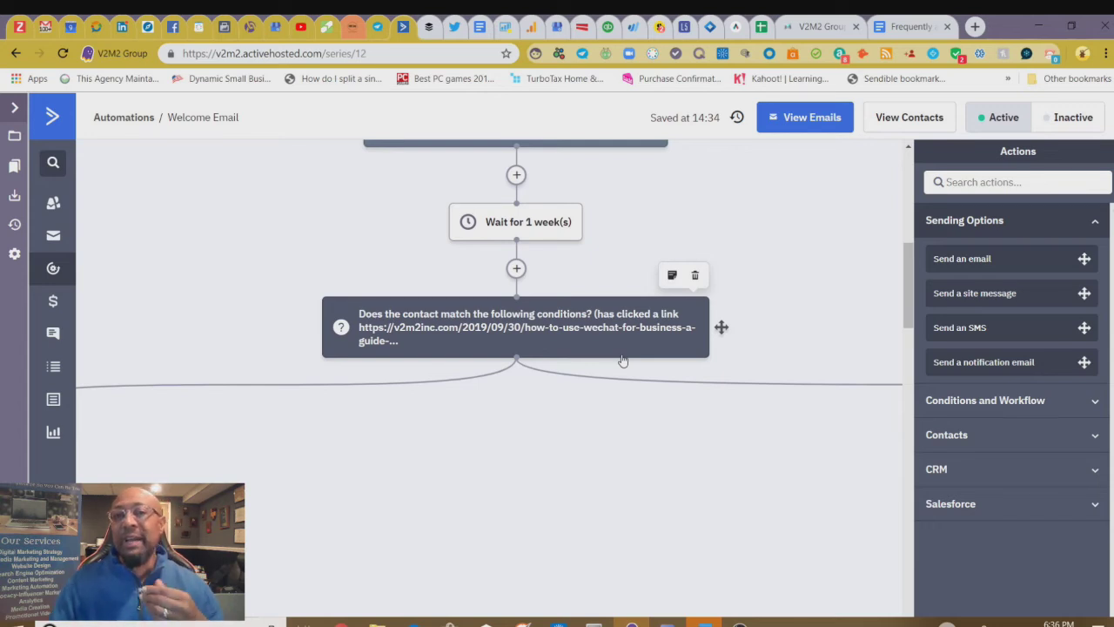
scroll(622, 359, up, 1)
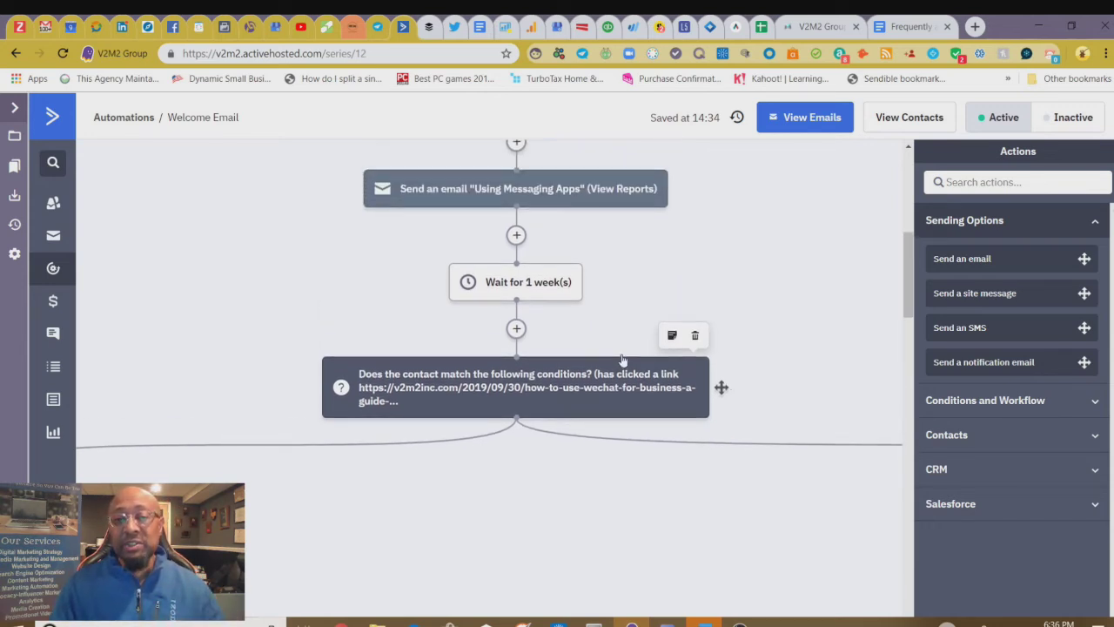
scroll(622, 360, down, 2)
mouse_move(627, 300)
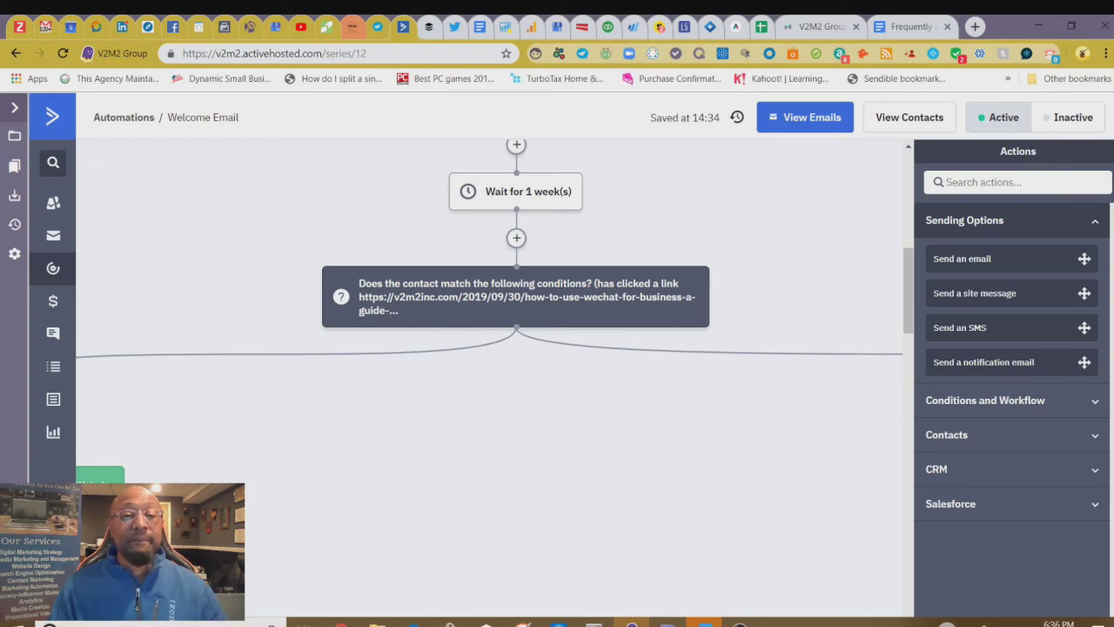
Examine the start of the Yes branch under the WeChat guide link condition, including its score action and retargeting email.
scroll(489, 305, down, 3)
scroll(276, 547, down, 3)
double_click(426, 387)
drag(577, 281, 530, 351)
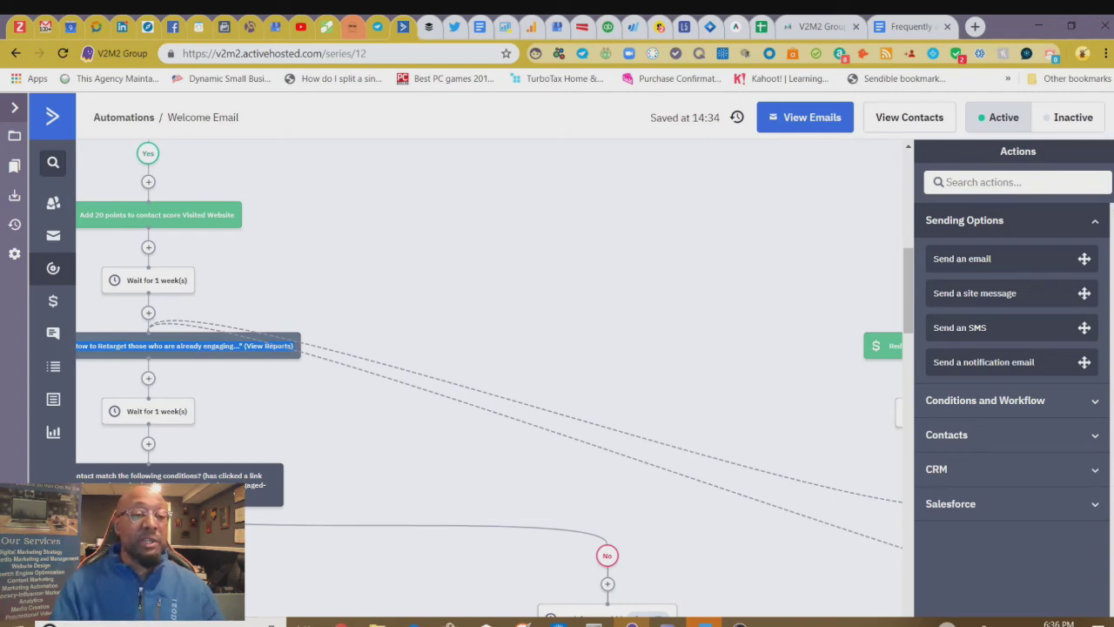
click(18, 623)
click(784, 479)
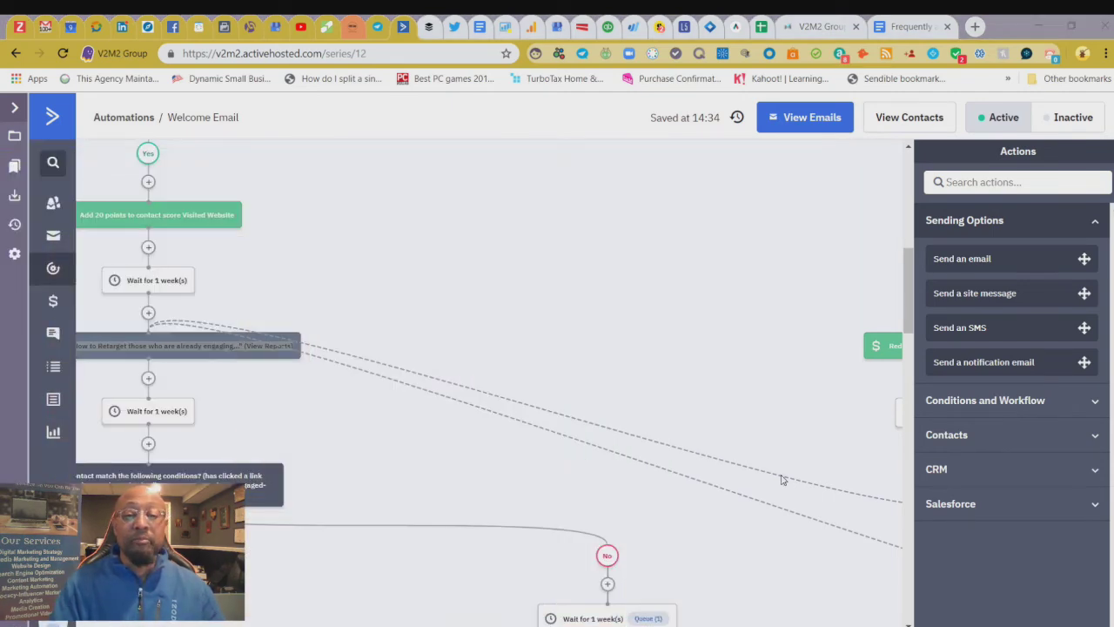
drag(523, 499, 871, 499)
drag(473, 455, 479, 455)
drag(708, 229, 711, 323)
mouse_move(906, 289)
mouse_down()
mouse_move(906, 262)
mouse_move(902, 289)
mouse_up()
click(595, 293)
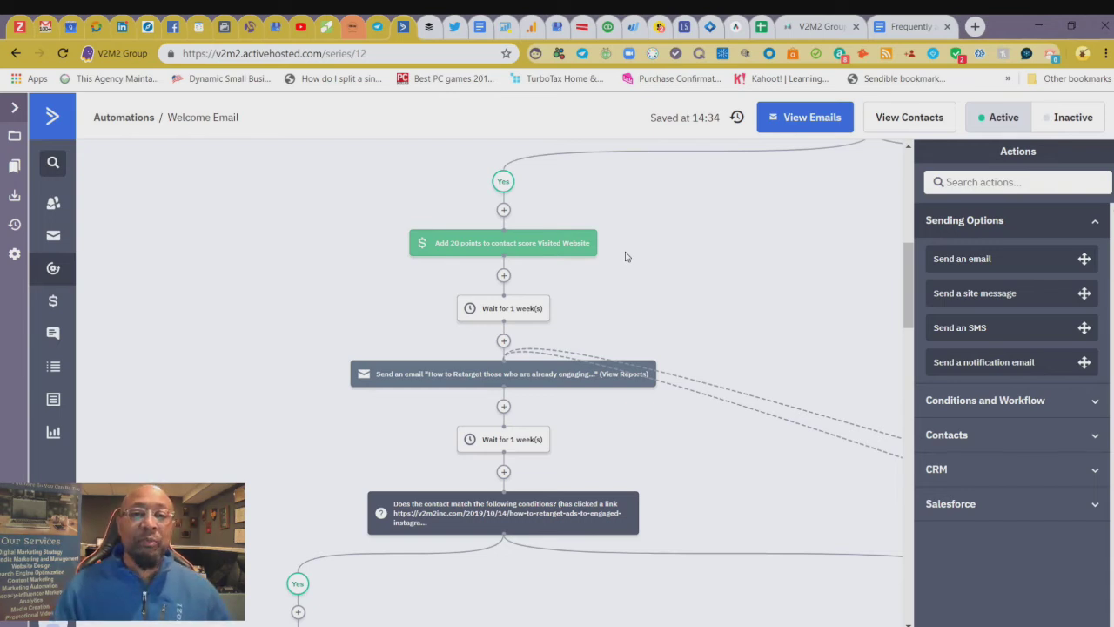
Follow the Yes branch through its later link-click and contact score conditions down to the deal task and admin SMS.
scroll(625, 257, down, 2)
scroll(626, 252, up, 2)
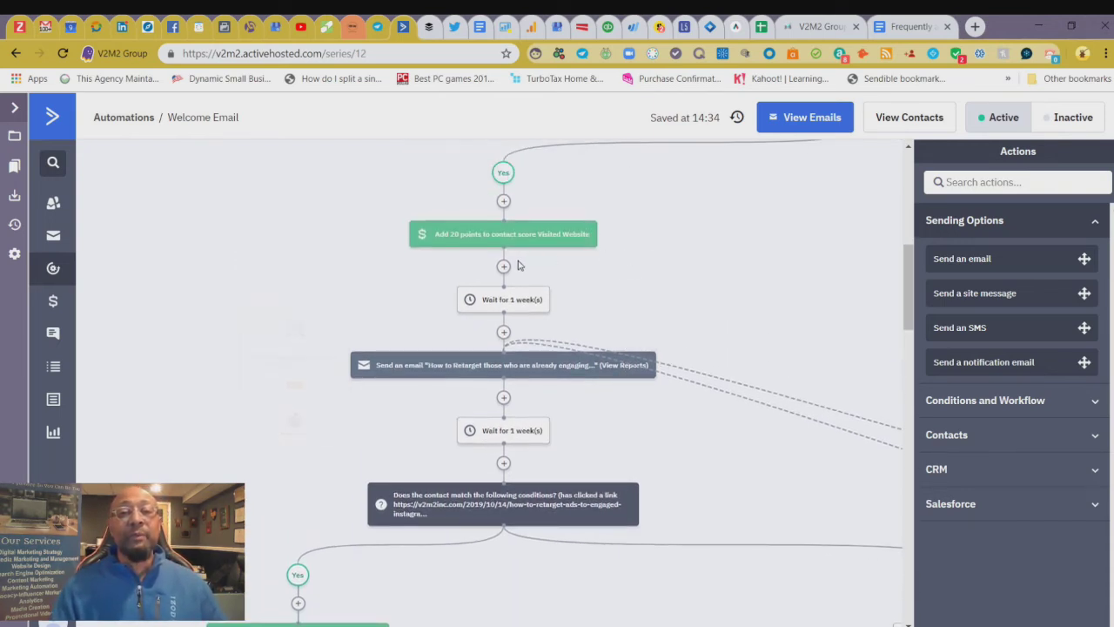
scroll(695, 308, down, 1)
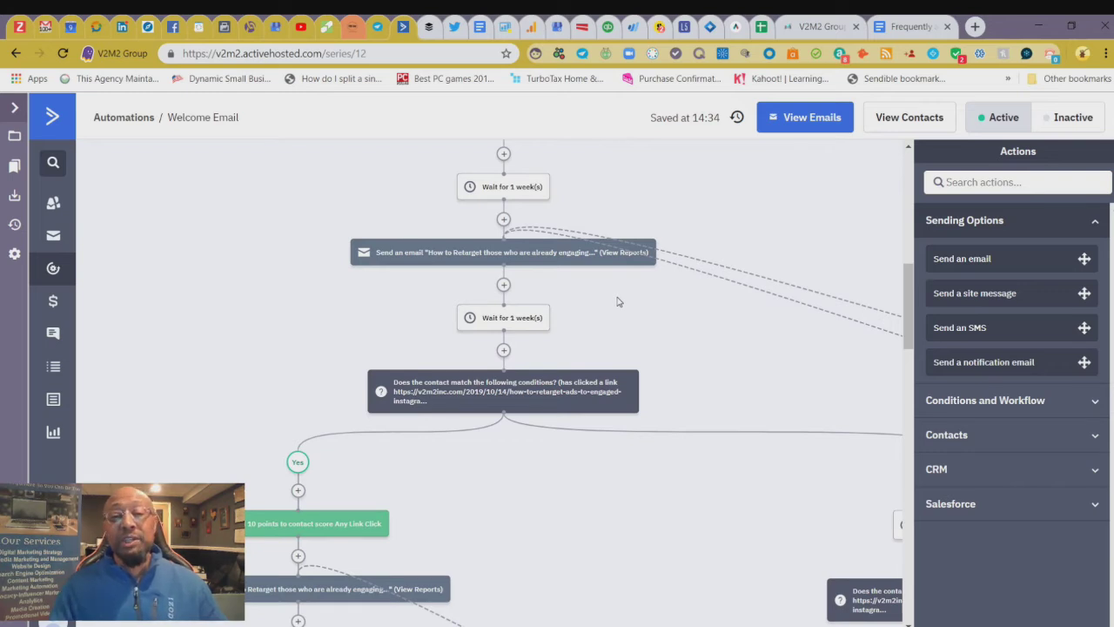
scroll(617, 302, down, 1)
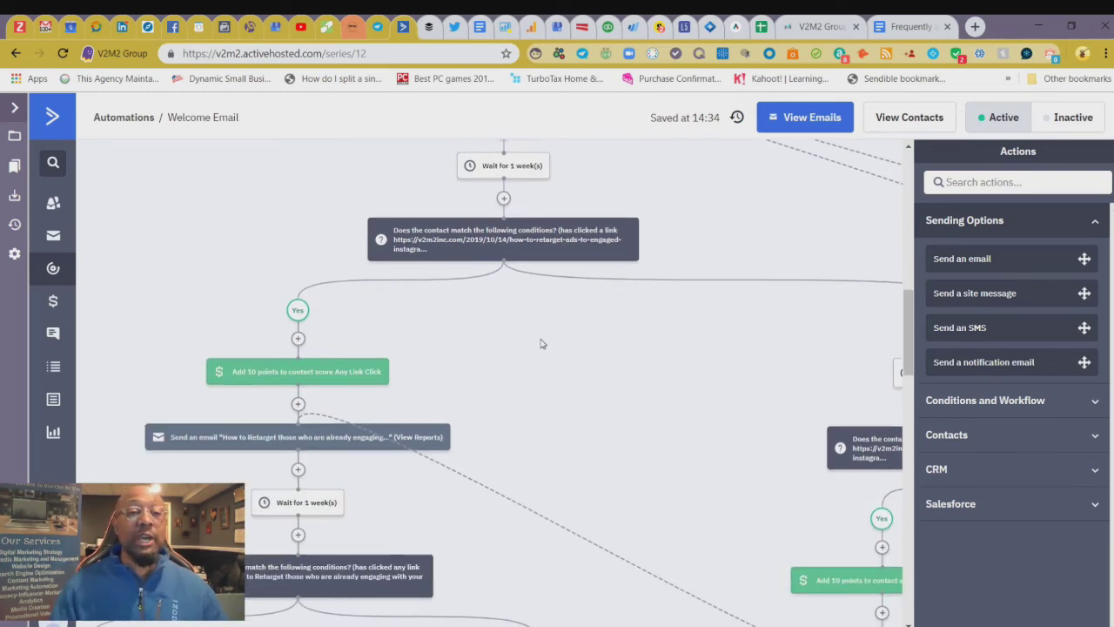
scroll(588, 406, down, 2)
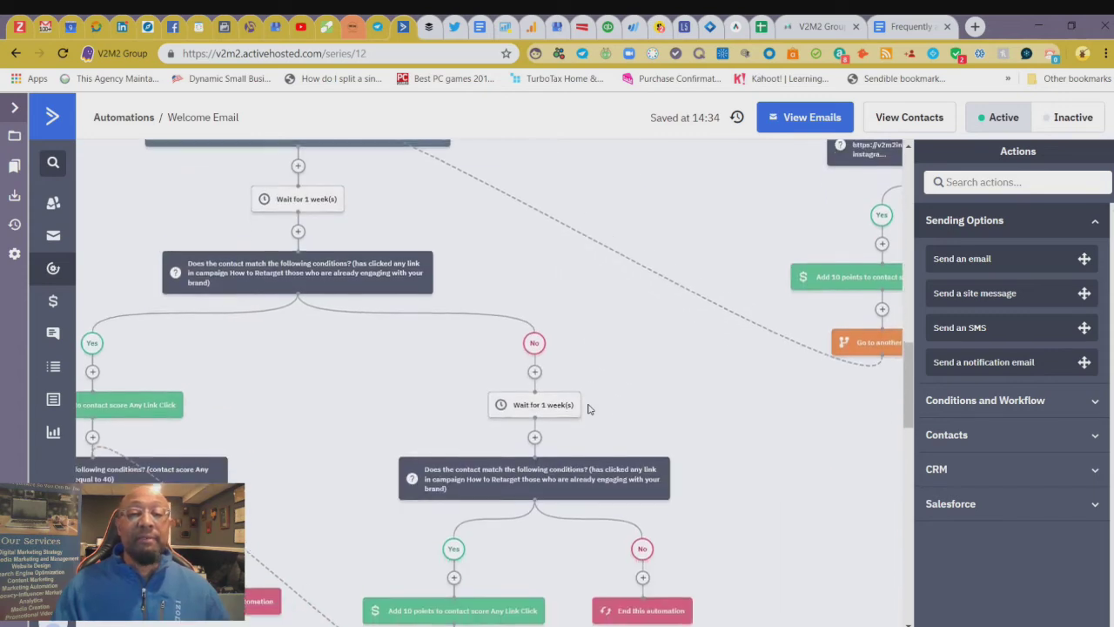
scroll(588, 409, down, 2)
scroll(588, 409, left, 2)
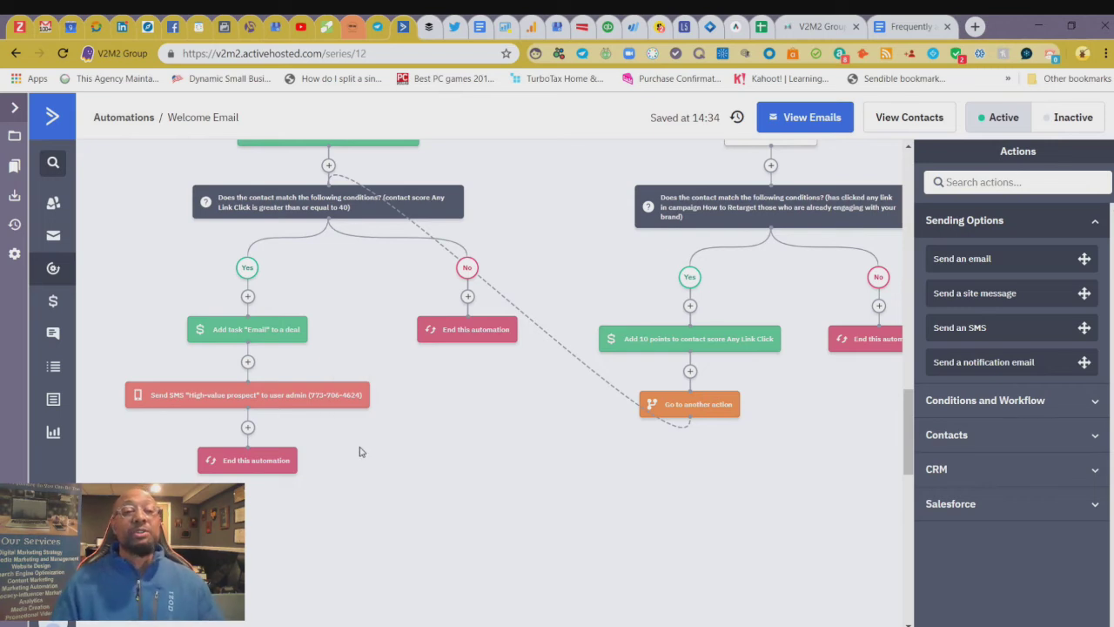
scroll(360, 266, up, 1)
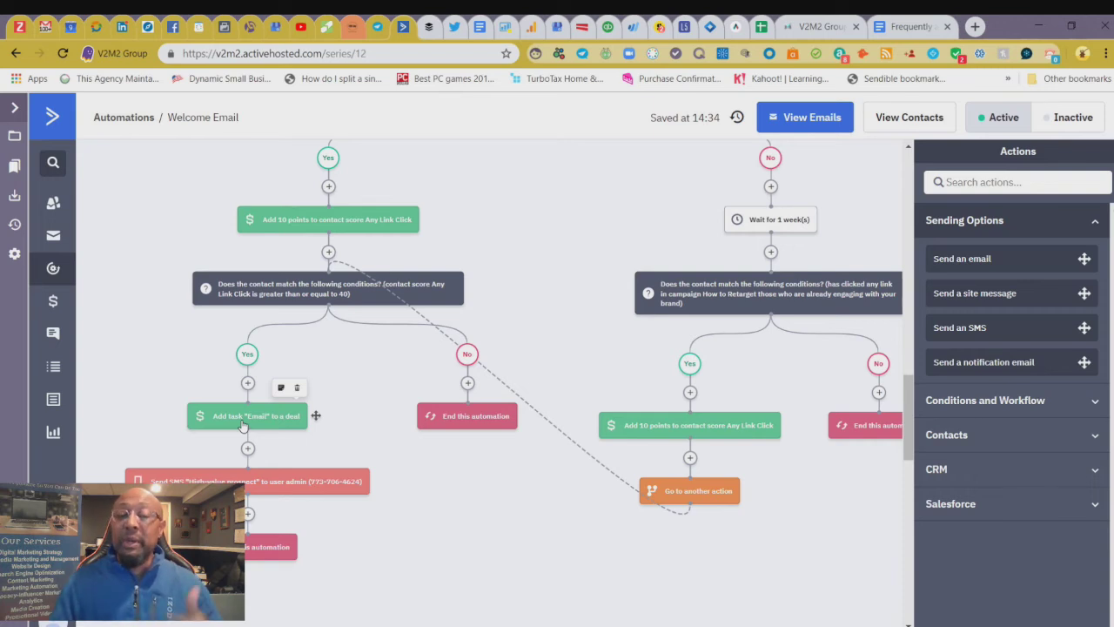
Examine the No branch of the WeChat guide link condition, including its score changes, waits, go-to actions and "Case Studies" email.
scroll(243, 425, right, 10)
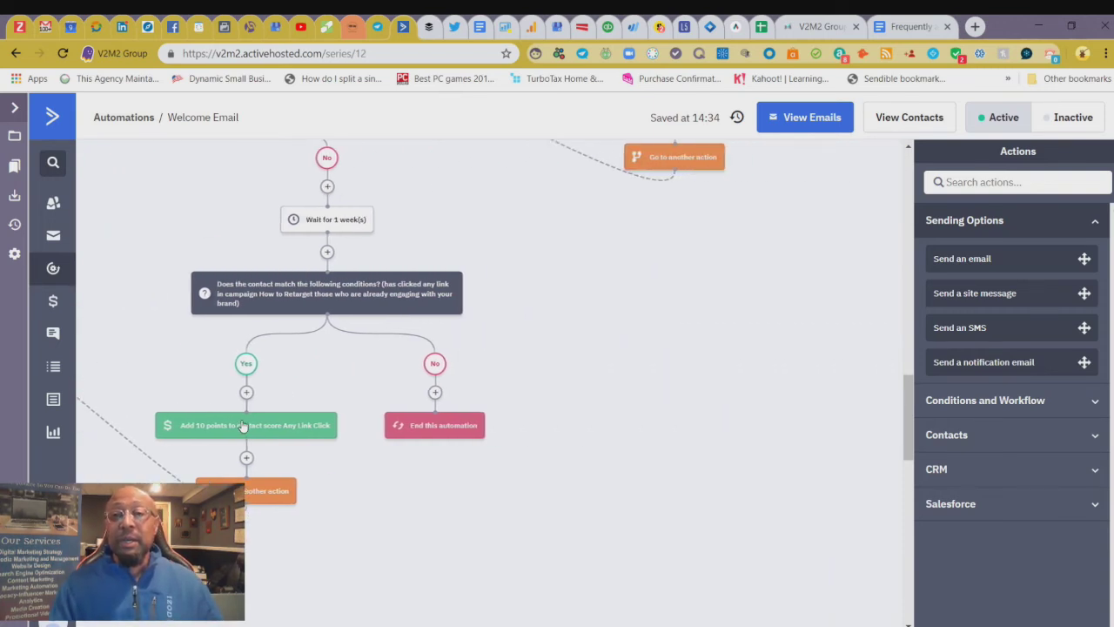
scroll(242, 425, up, 2)
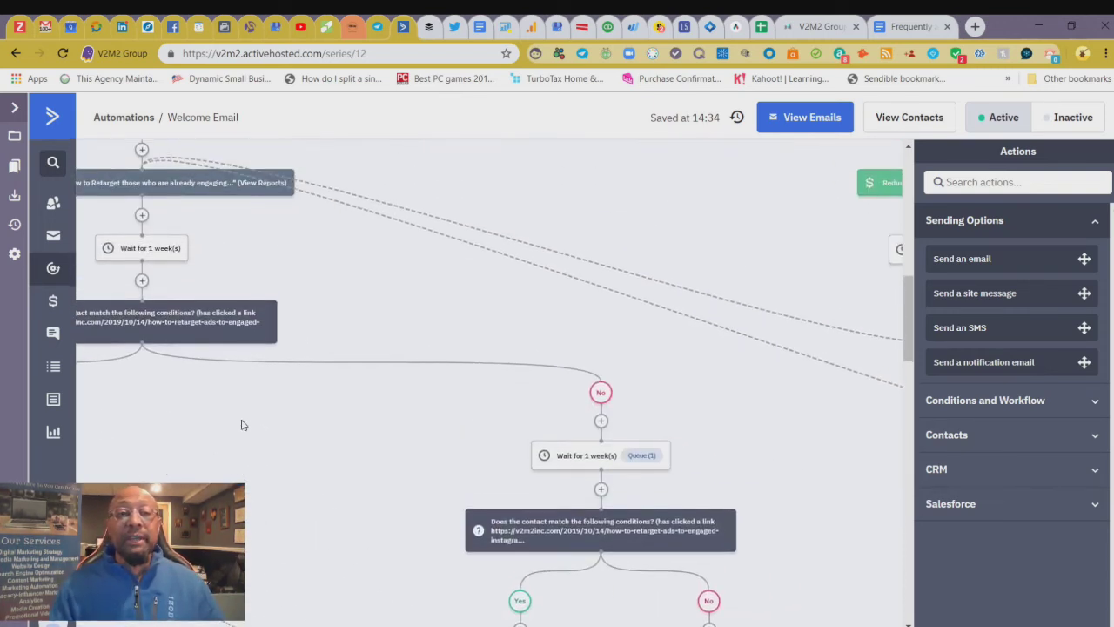
scroll(243, 424, up, 2)
scroll(243, 424, right, 6)
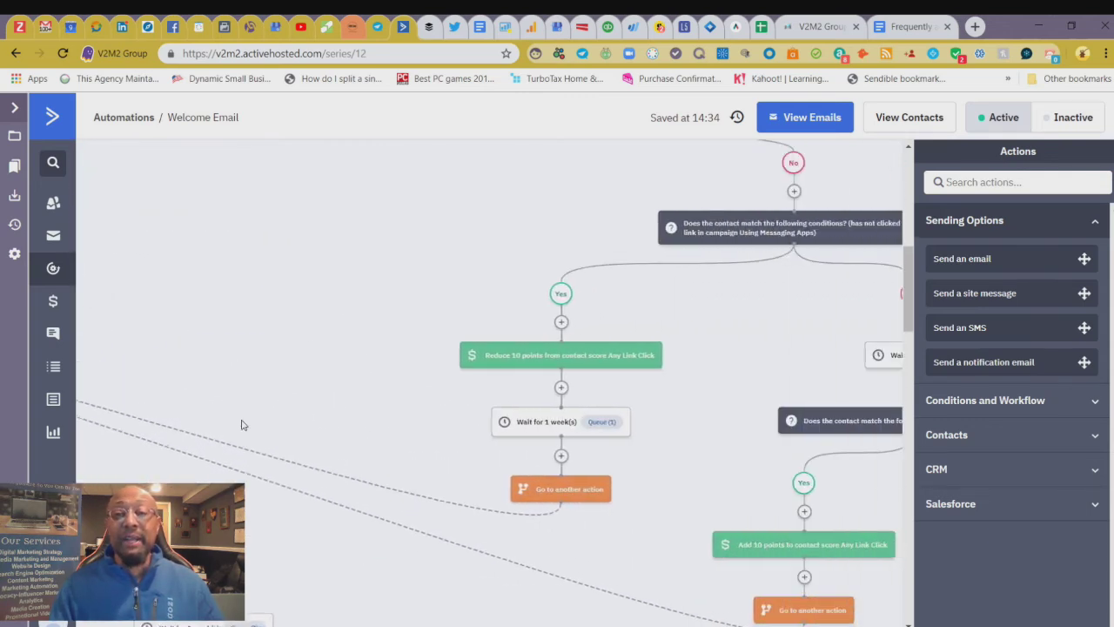
scroll(242, 425, up, 2)
scroll(243, 425, left, 4)
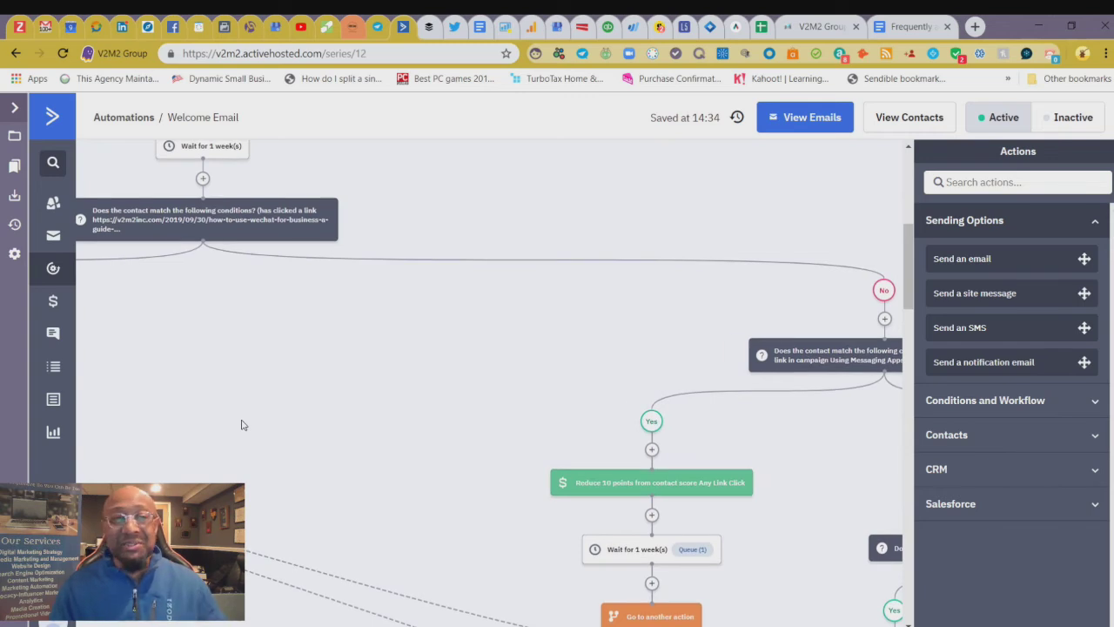
scroll(243, 424, right, 5)
scroll(243, 425, down, 1)
scroll(242, 424, down, 3)
scroll(243, 424, left, 2)
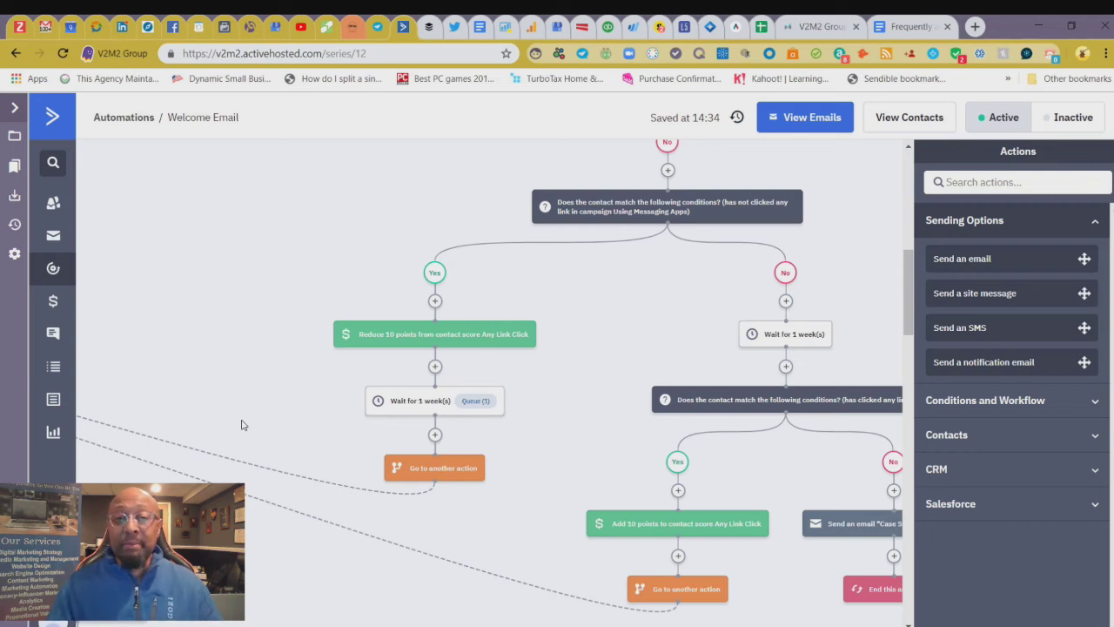
scroll(296, 422, up, 10)
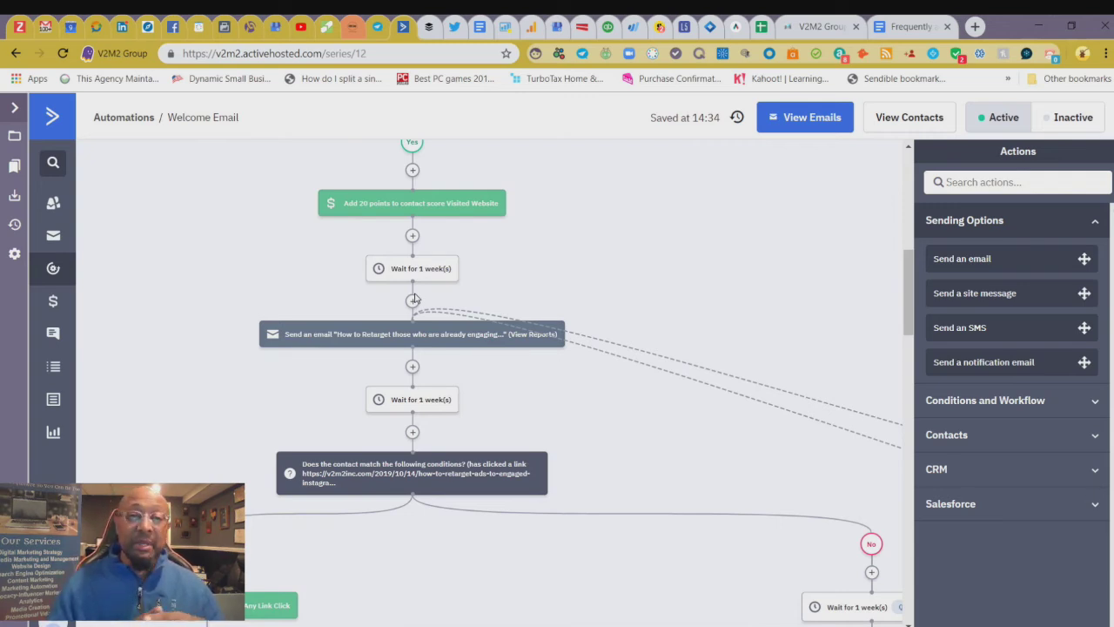
scroll(416, 299, down, 5)
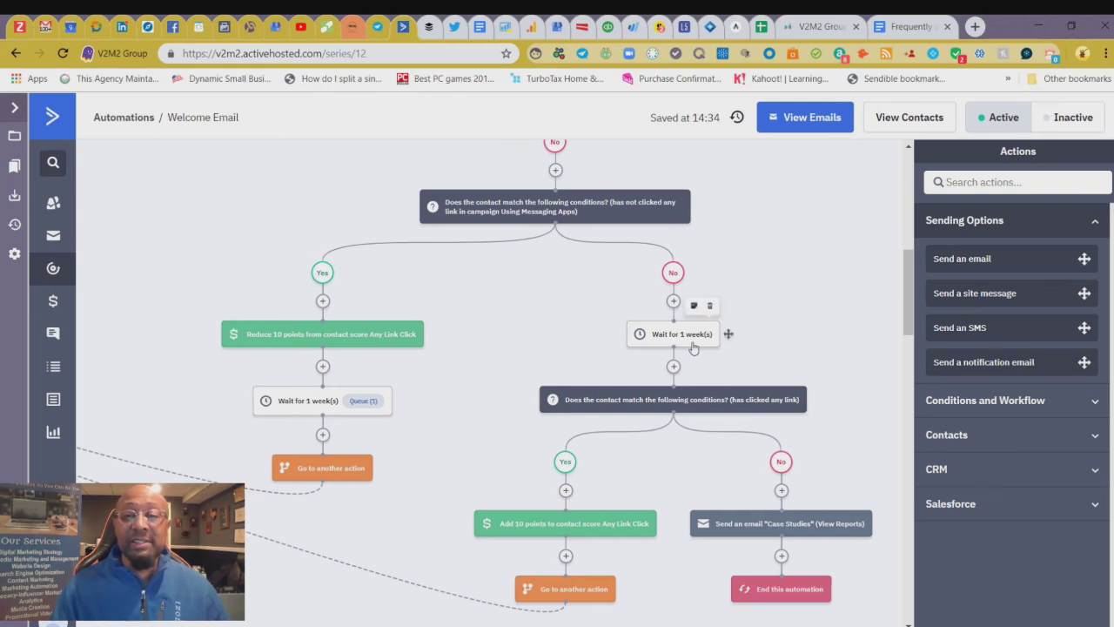
scroll(692, 339, down, 5)
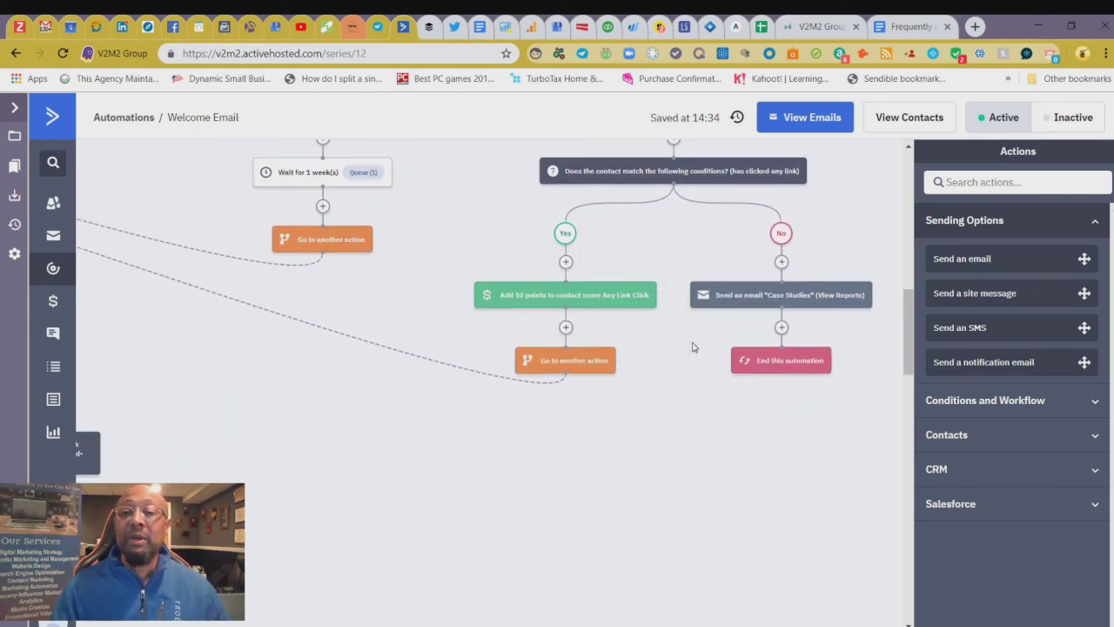
Preview the "Case Studies" email in the No branch, and return to the start triggers of the Welcome Email automation.
mouse_move(795, 308)
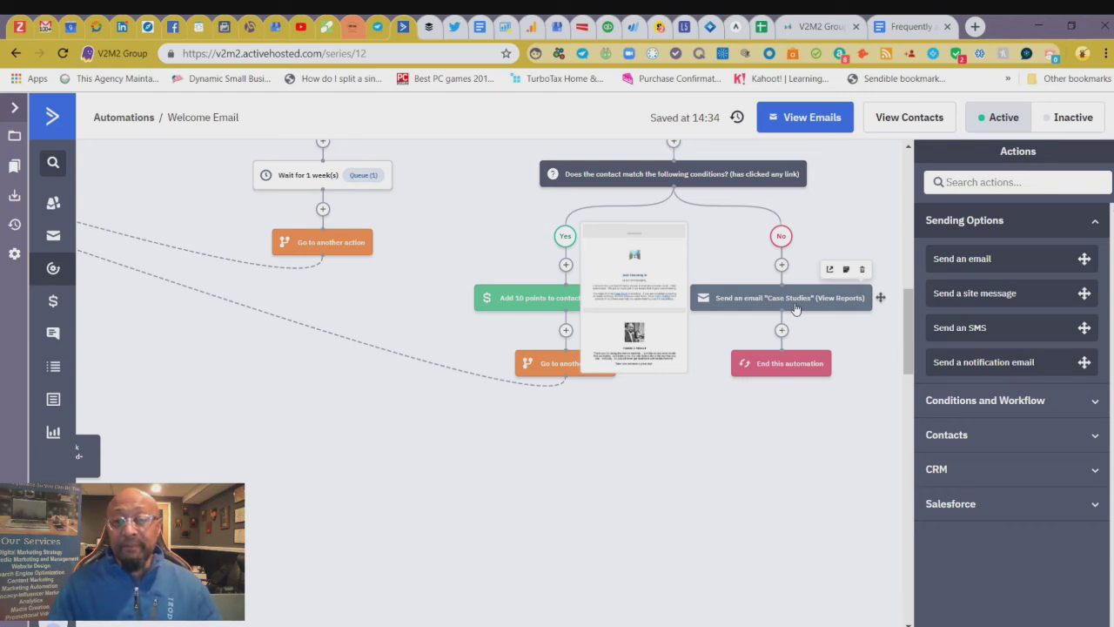
scroll(795, 308, left, 3)
scroll(794, 308, up, 2)
scroll(794, 308, left, 4)
scroll(794, 308, up, 6)
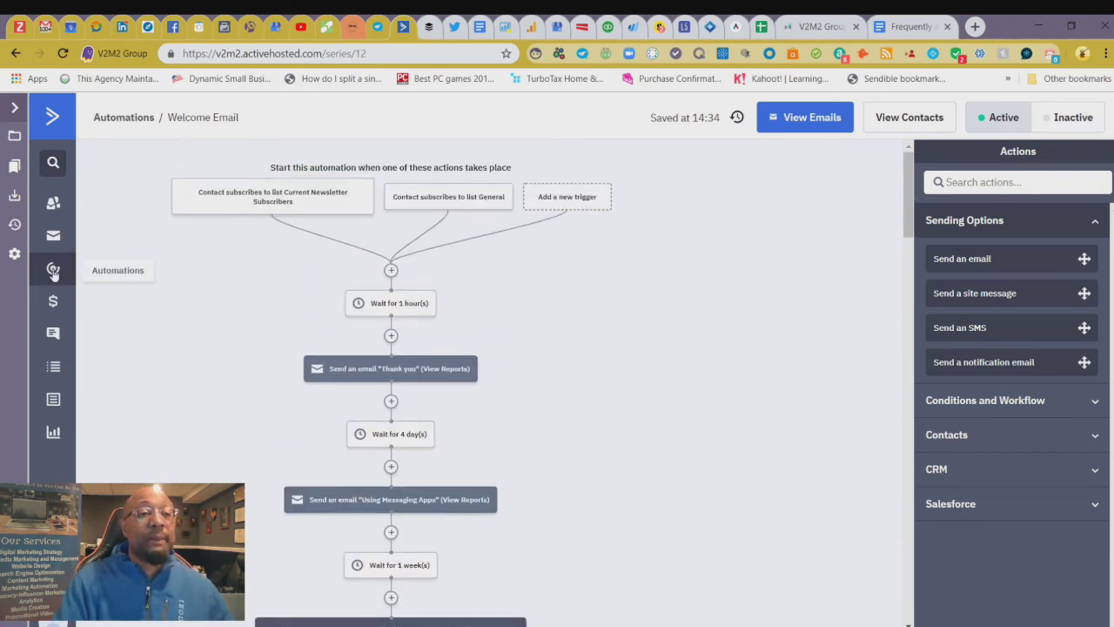
Return to the automations overview, filter it to Active status and look through the listed automations.
click(123, 118)
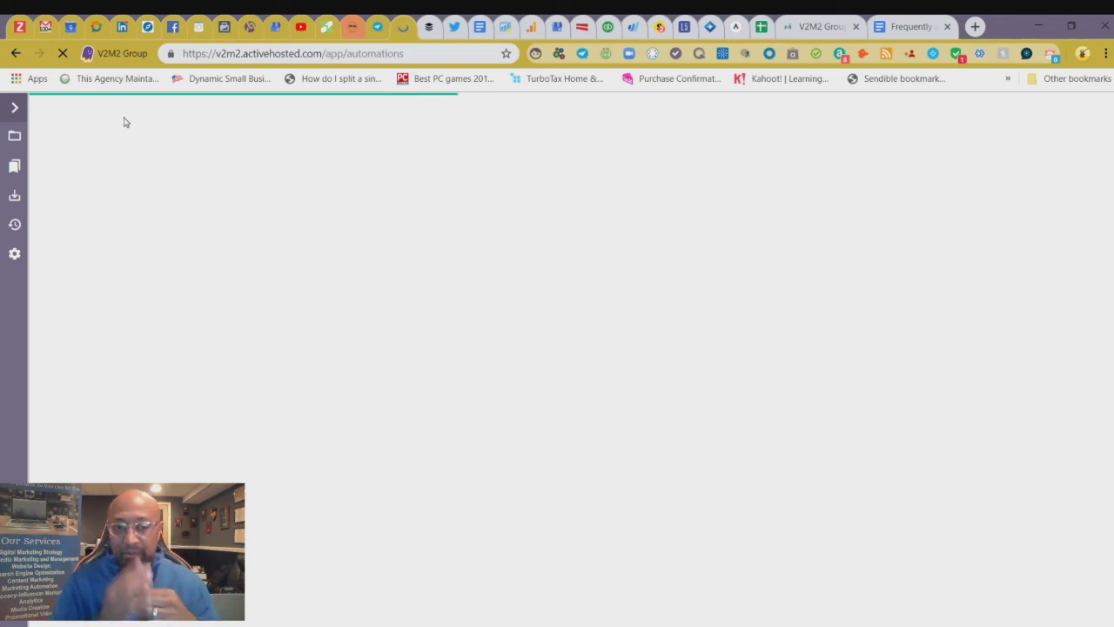
click(415, 175)
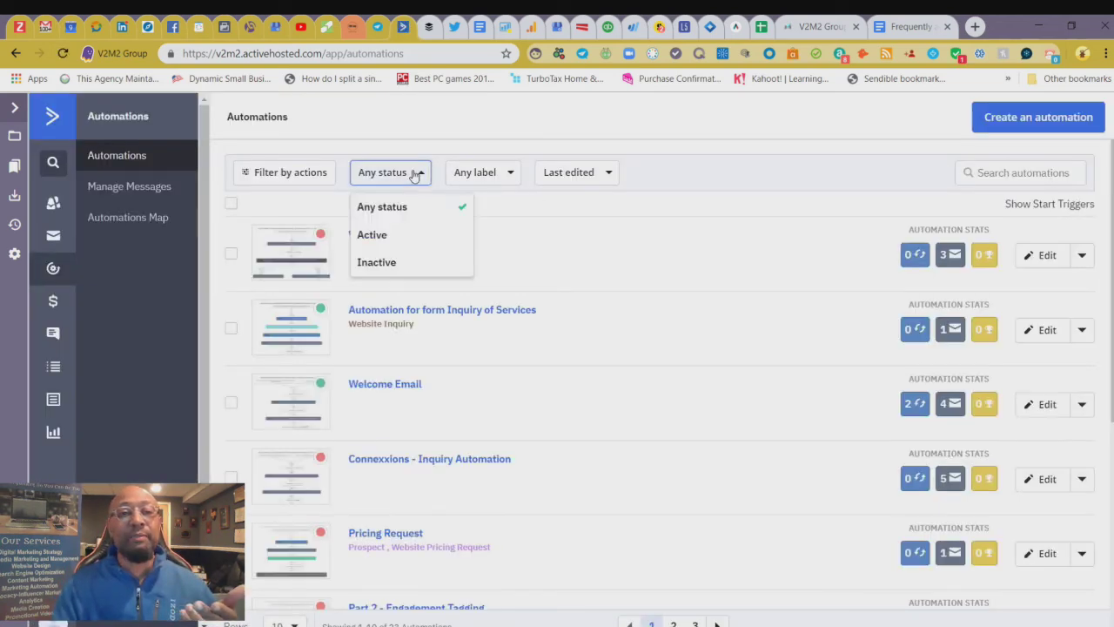
click(386, 244)
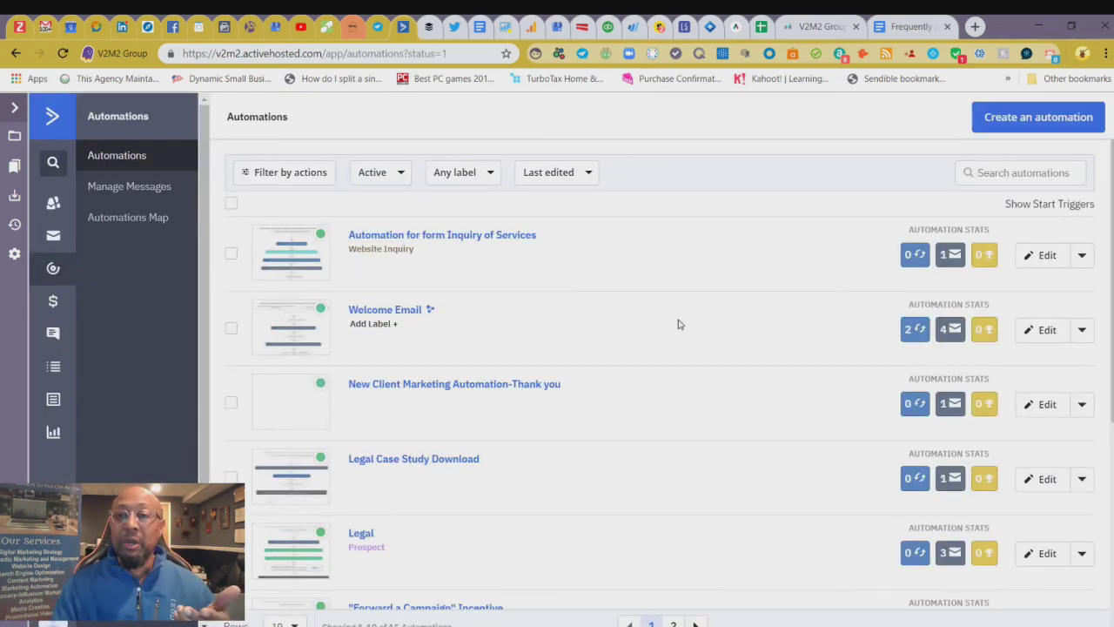
scroll(680, 324, down, 2)
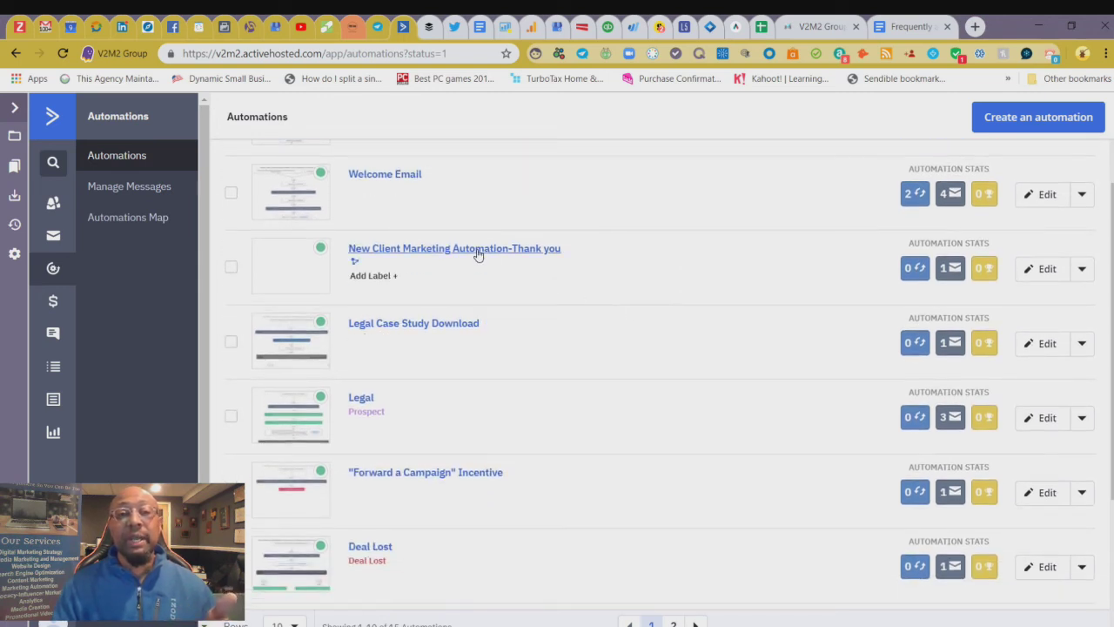